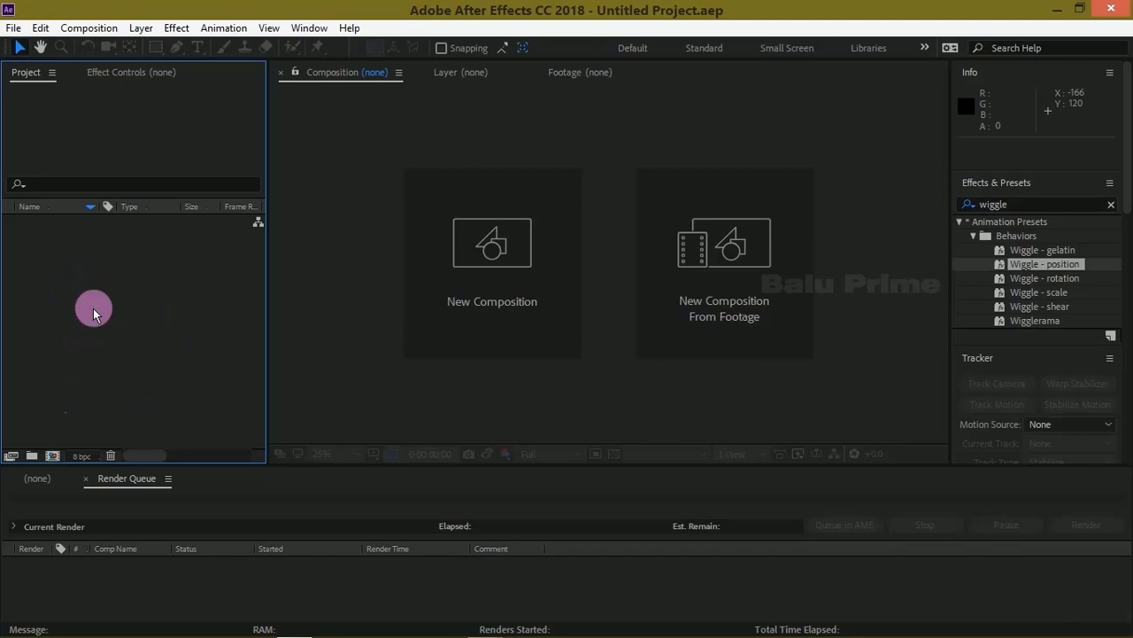
- Import footage.mov (1280 x 720) from the New folder into the Project panel
{"action": "right_click", "coordinate": [78, 277]}
{"action": "mouse_move", "coordinate": [201, 363]}
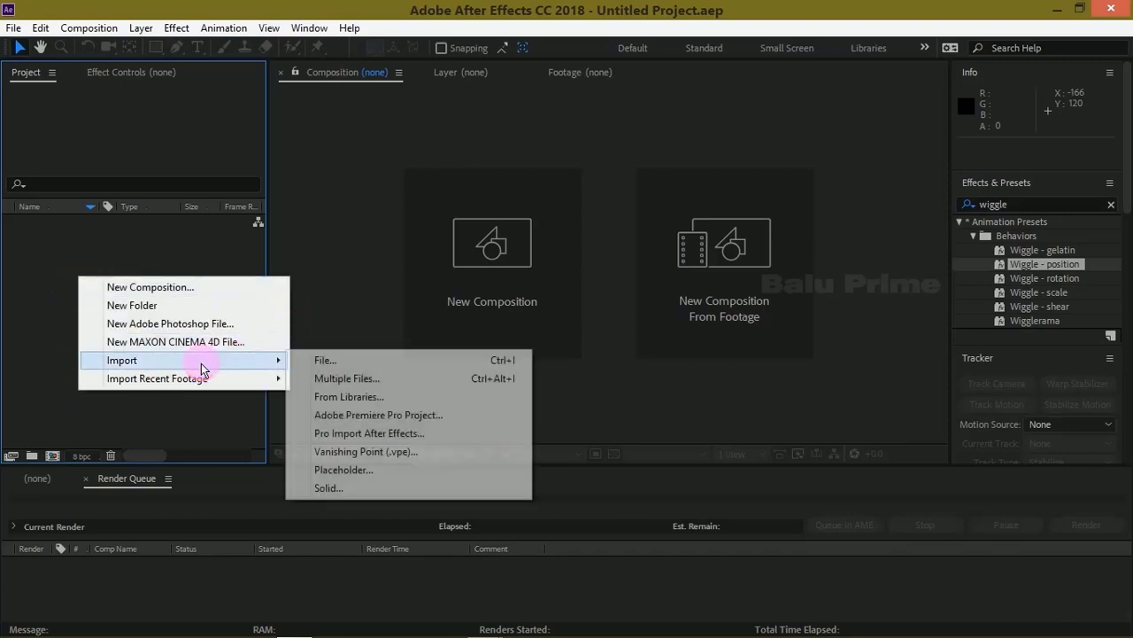
{"action": "left_click", "coordinate": [88, 407]}
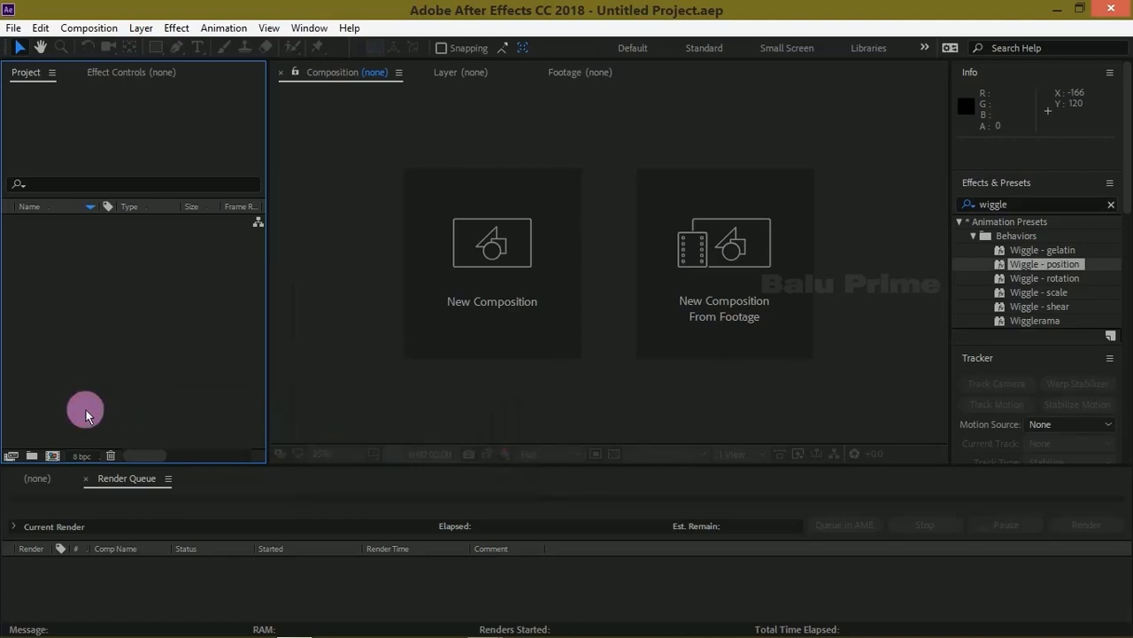
{"action": "mouse_move", "coordinate": [493, 633]}
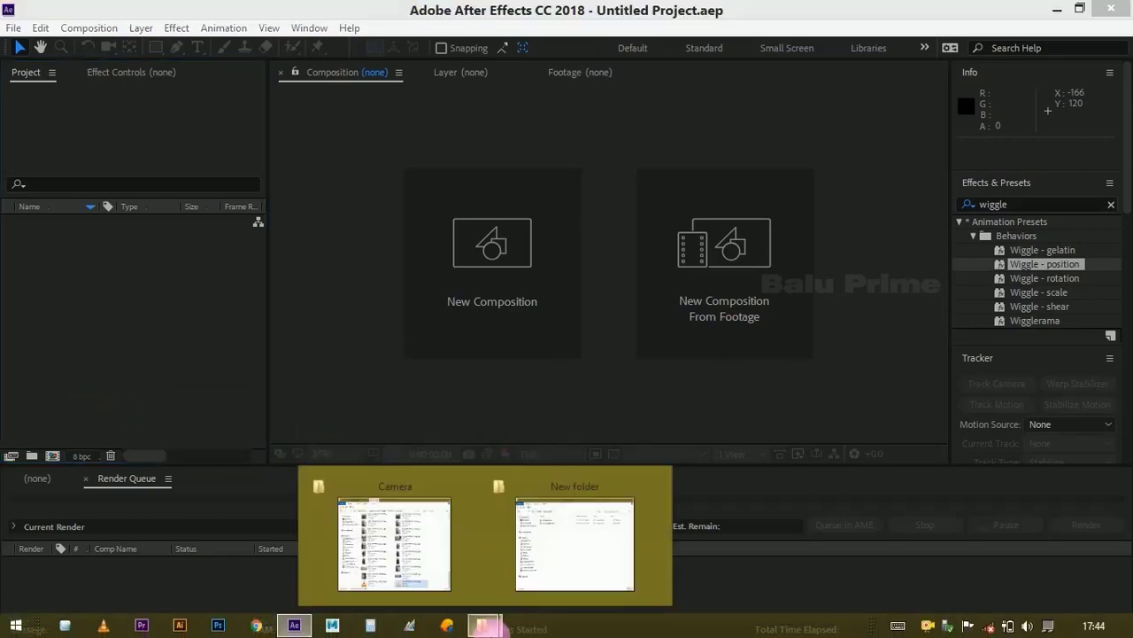
{"action": "left_click", "coordinate": [518, 583]}
{"action": "left_click_drag", "start_coordinate": [591, 81], "coordinate": [742, 82]}
{"action": "left_click_drag", "start_coordinate": [805, 278], "coordinate": [222, 310]}
{"action": "left_click", "coordinate": [630, 197]}
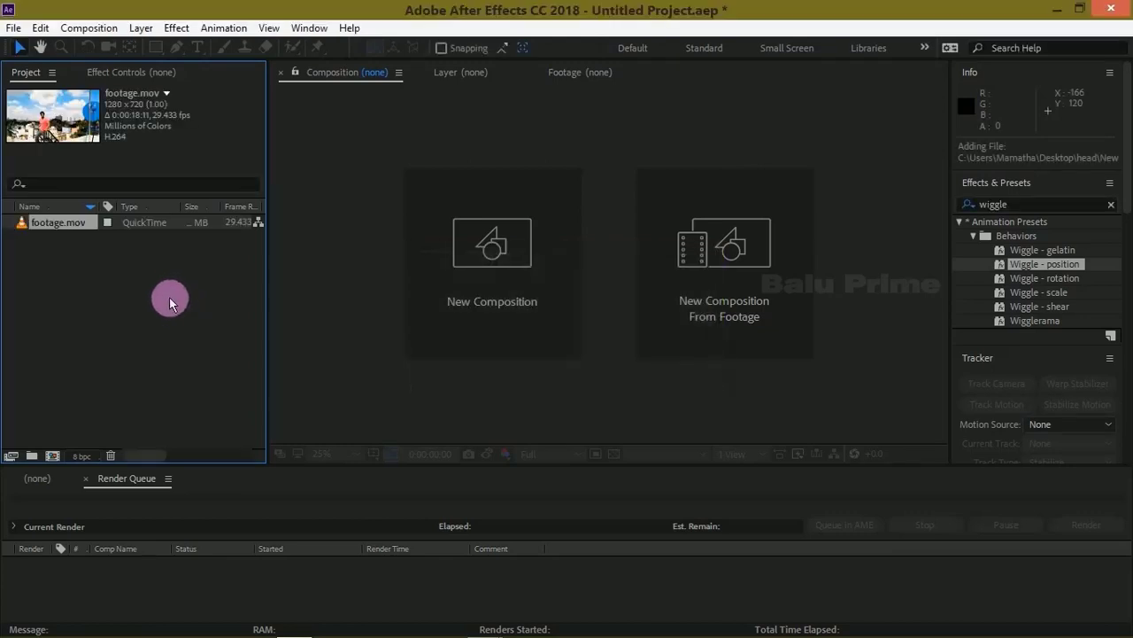
{"action": "left_click_drag", "start_coordinate": [54, 227], "coordinate": [62, 486]}
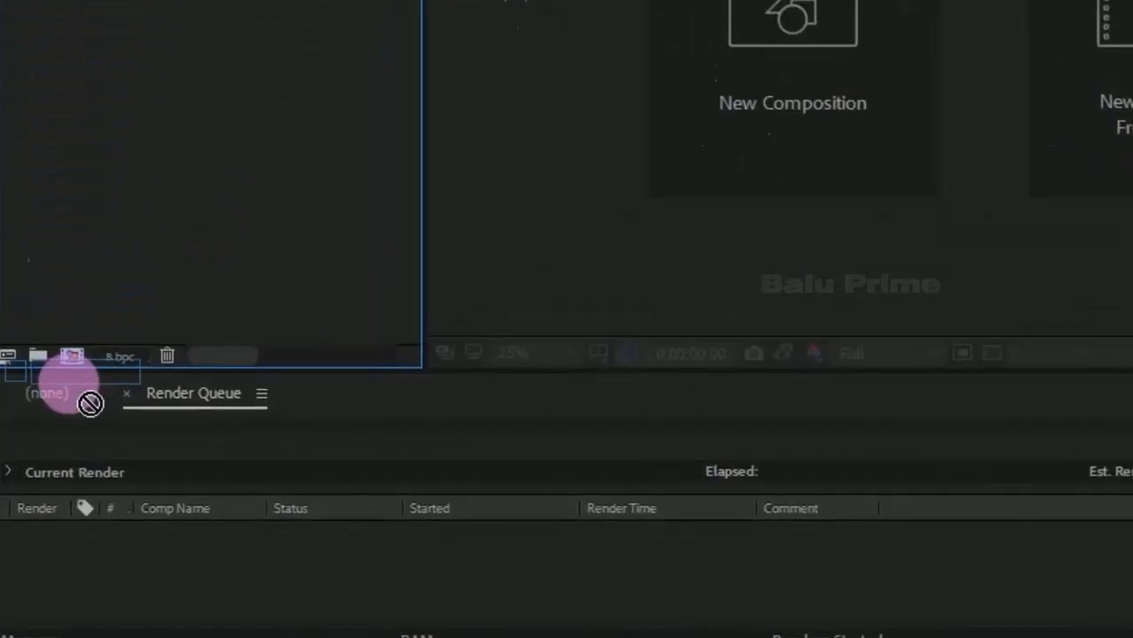
- Make a 'footage' composition from footage.mov, RAM-preview it, and scrub to the empty frame 0:00:17:05
{"action": "left_click_drag", "start_coordinate": [82, 363], "coordinate": [81, 362]}
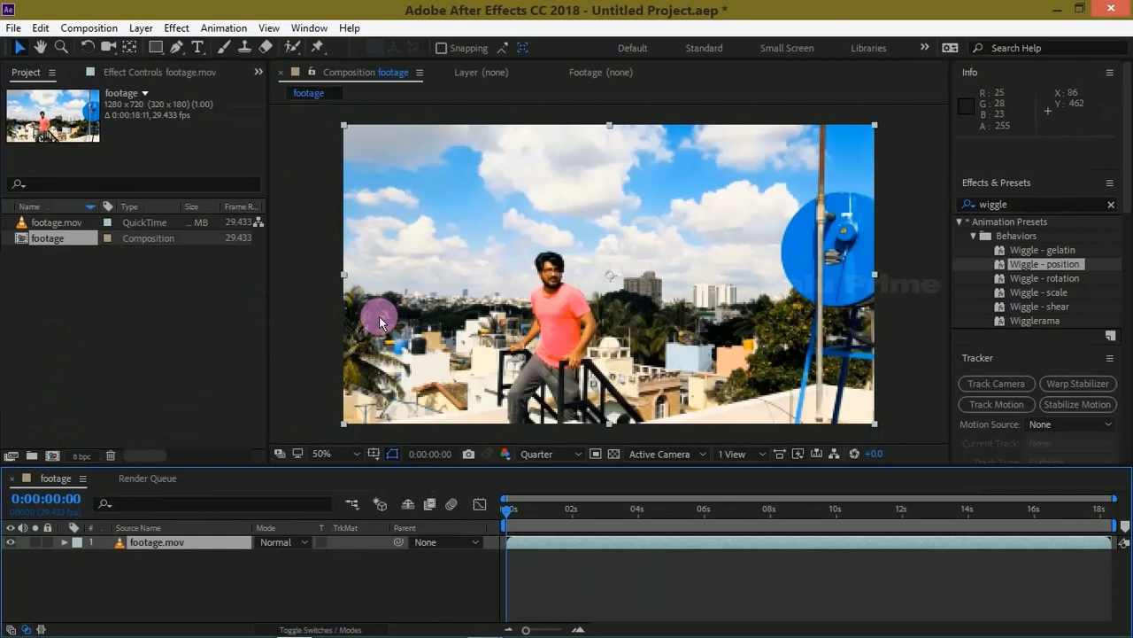
{"action": "key", "text": "KP_0"}
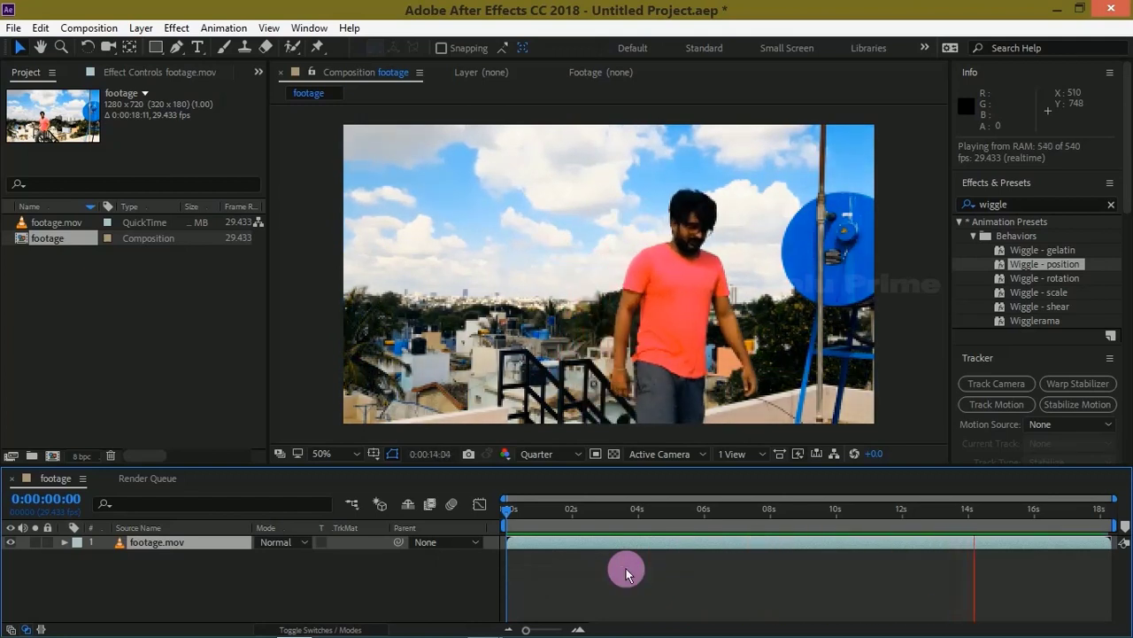
{"action": "key", "text": "space"}
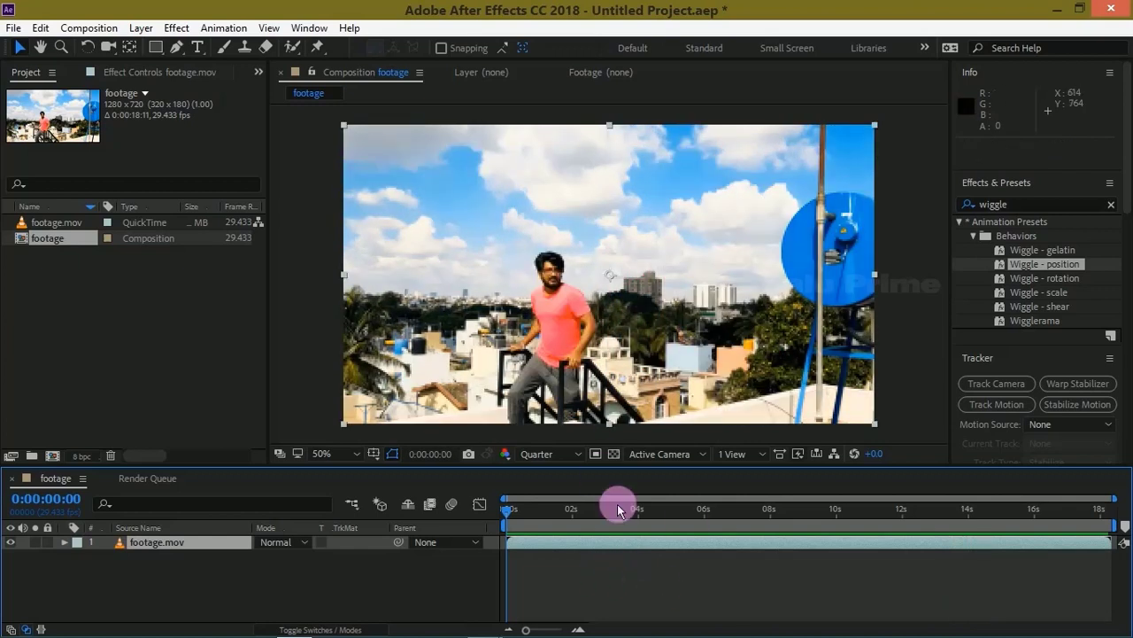
{"action": "key", "text": "space"}
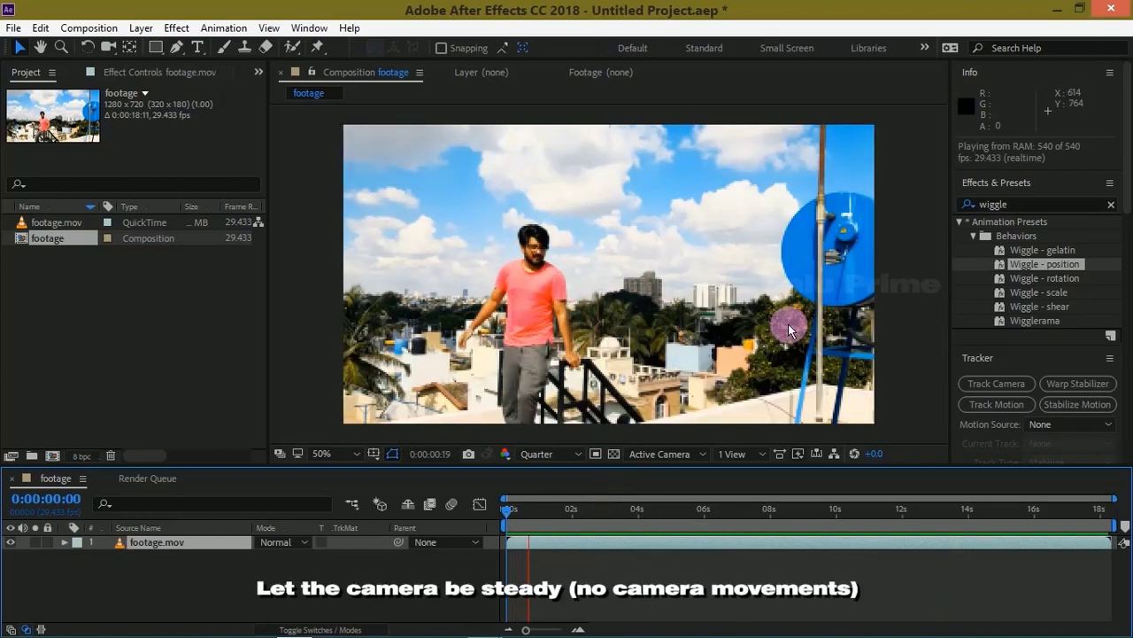
{"action": "key", "text": "space"}
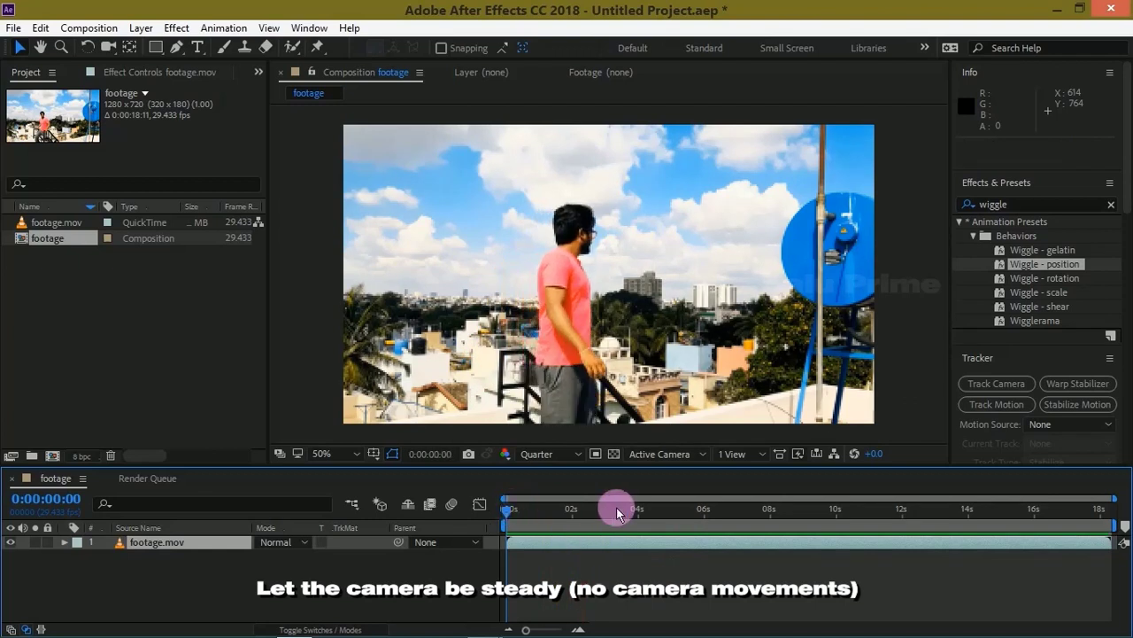
{"action": "left_click_drag", "start_coordinate": [616, 511], "coordinate": [1079, 543]}
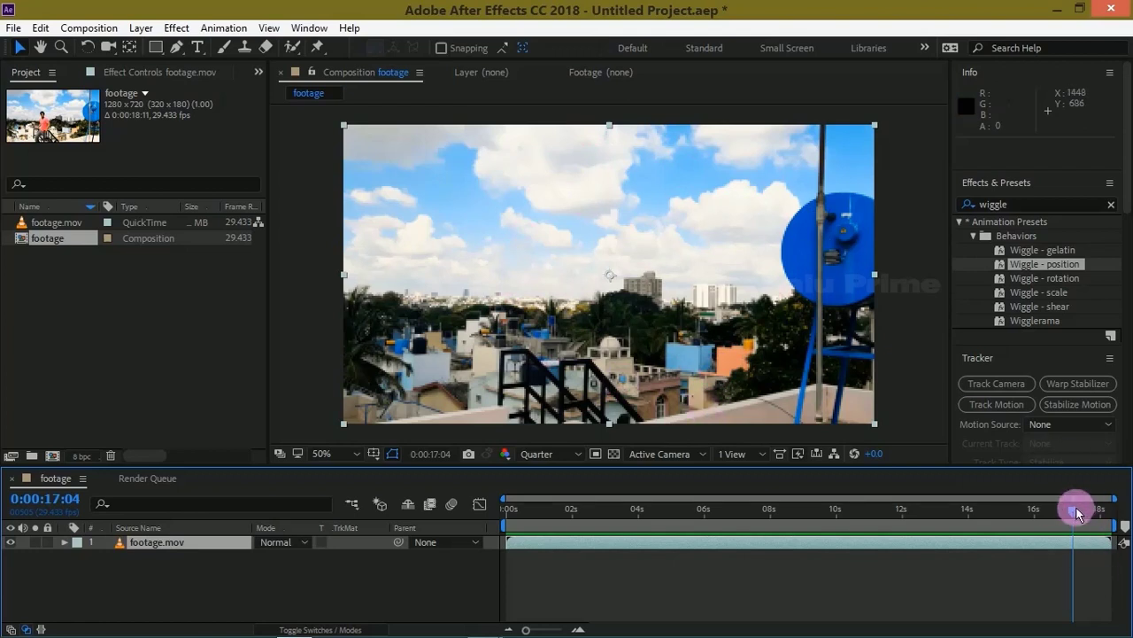
{"action": "left_click_drag", "start_coordinate": [1075, 508], "coordinate": [1054, 518]}
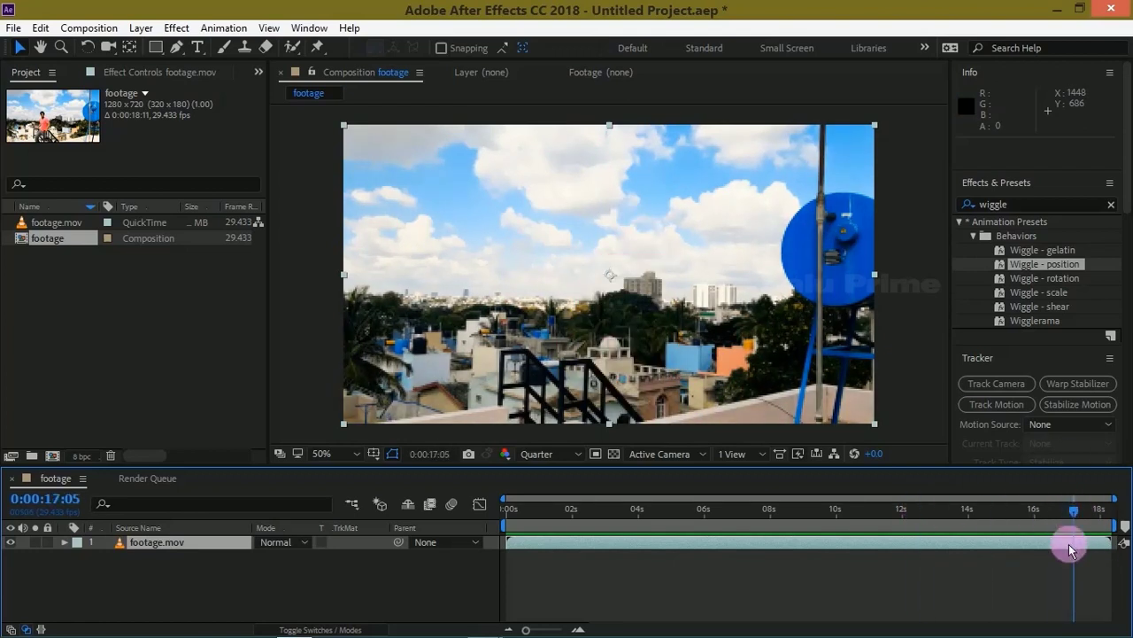
- Freeze the footage layer on the person-free frame at 0:00:17:05 with Time > Freeze Frame
{"action": "right_click", "coordinate": [1067, 547]}
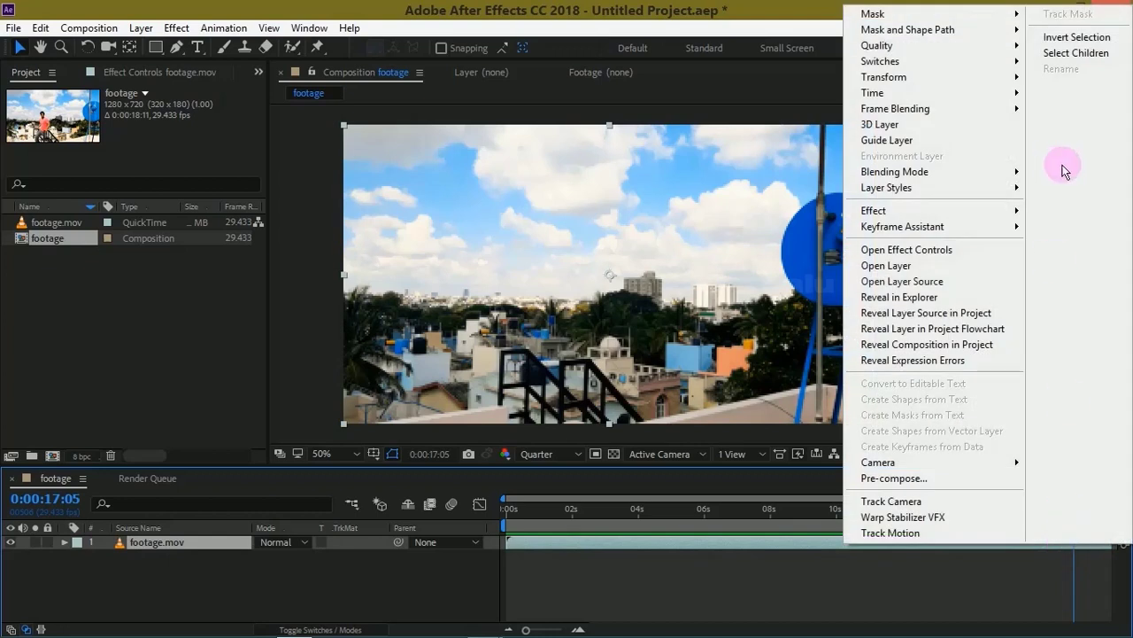
{"action": "mouse_move", "coordinate": [956, 92]}
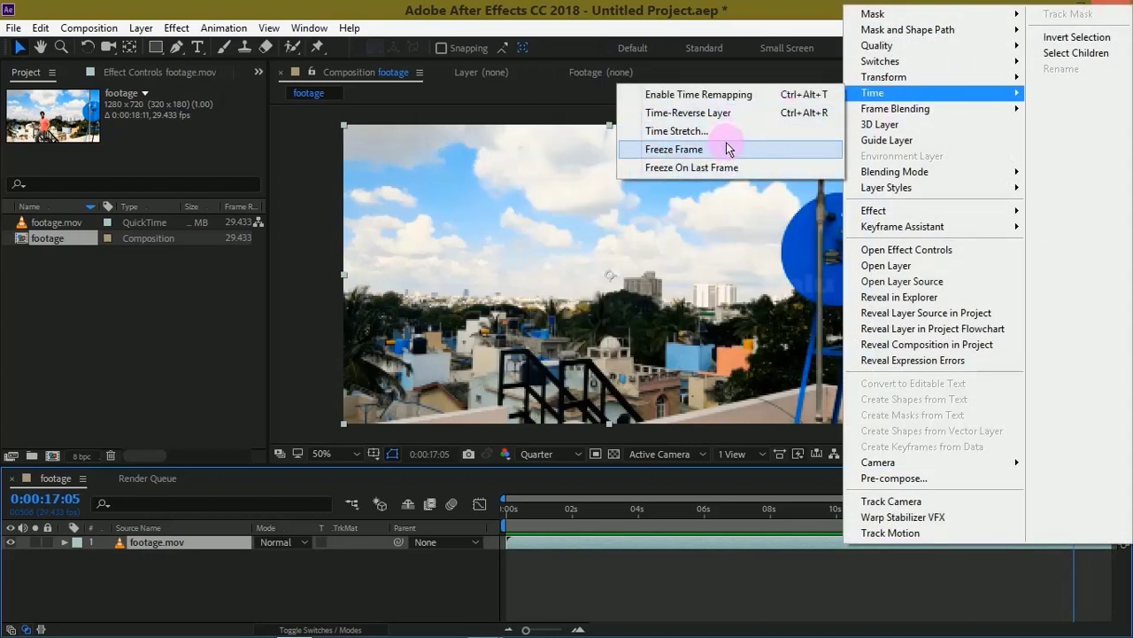
{"action": "left_click", "coordinate": [725, 146]}
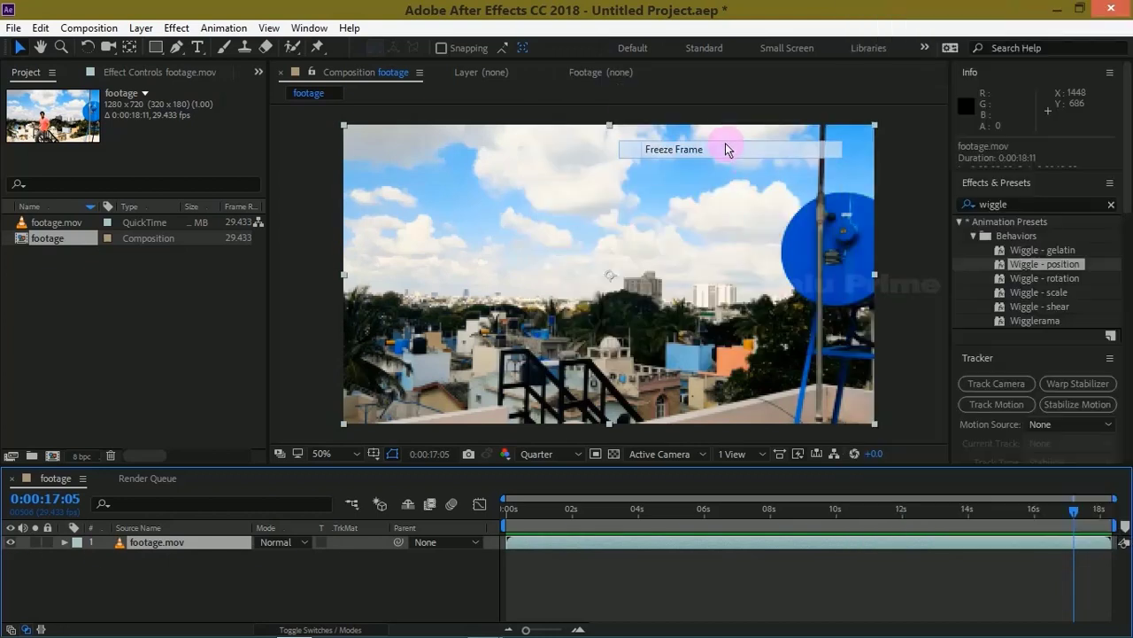
- Rename the frozen layer to BG and collapse its properties
{"action": "right_click", "coordinate": [156, 543]}
{"action": "left_click", "coordinate": [374, 68]}
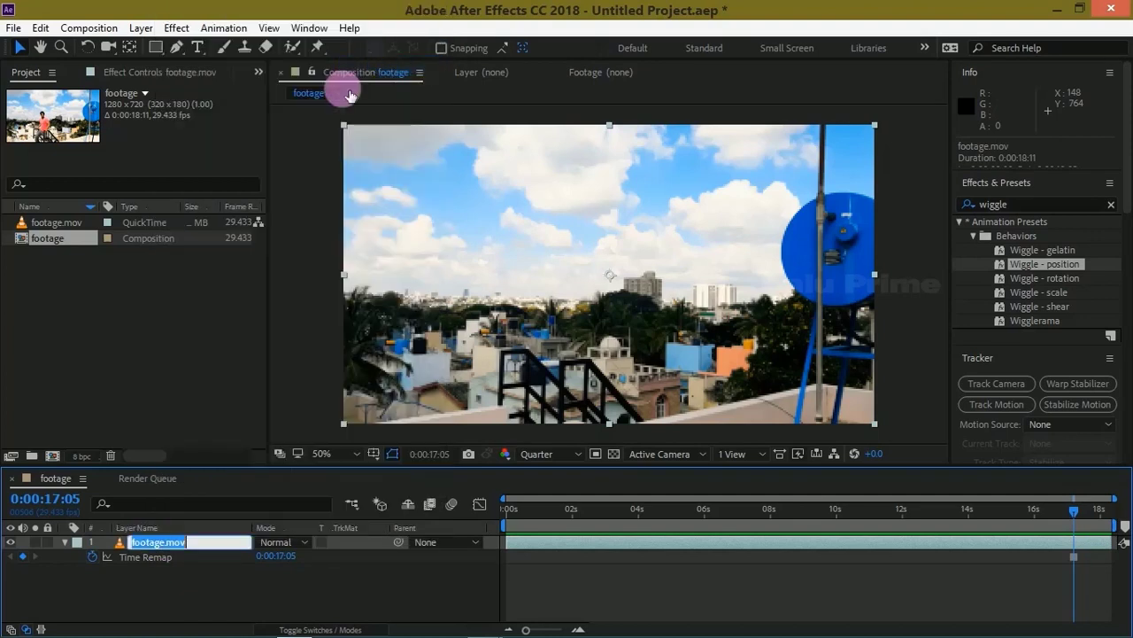
{"action": "type", "text": "BG"}
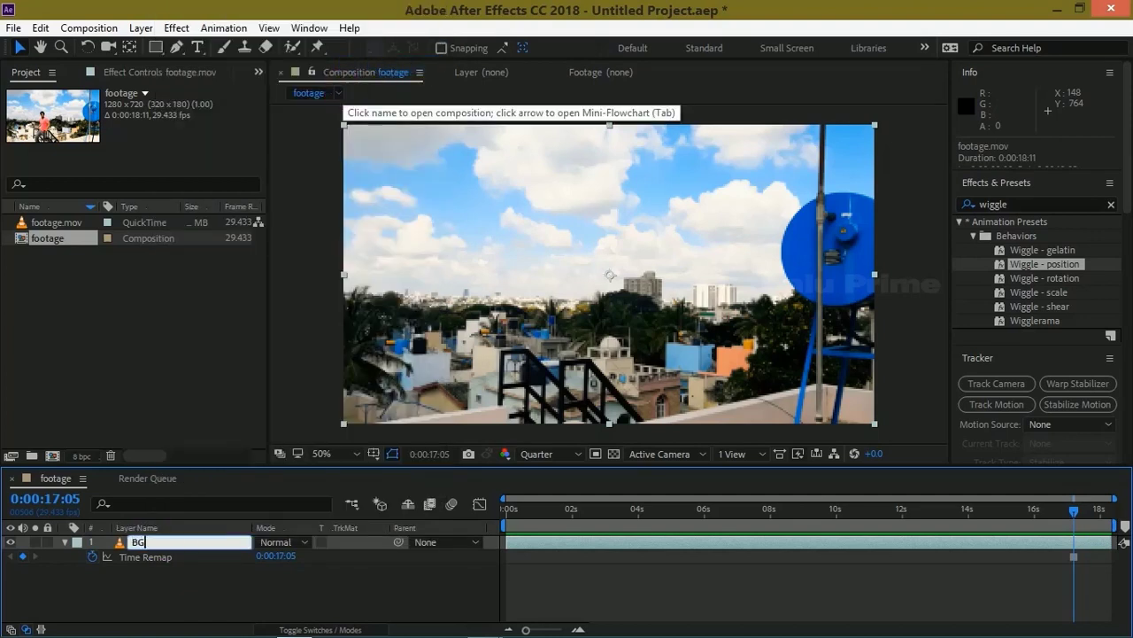
{"action": "left_click", "coordinate": [202, 599]}
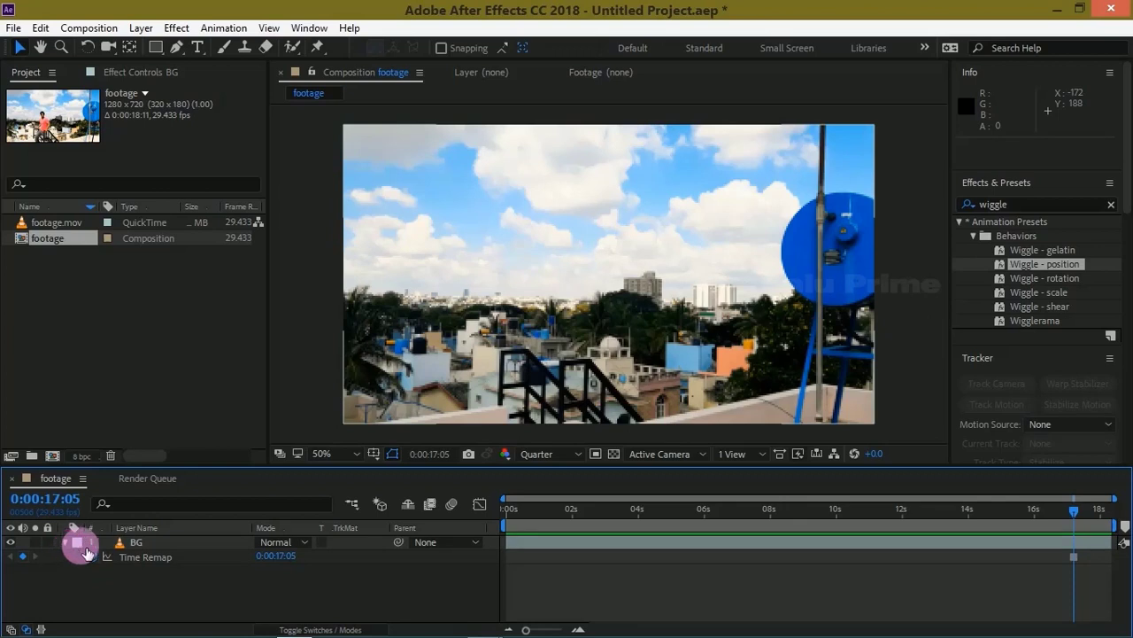
{"action": "left_click", "coordinate": [60, 544]}
{"action": "left_click", "coordinate": [78, 223]}
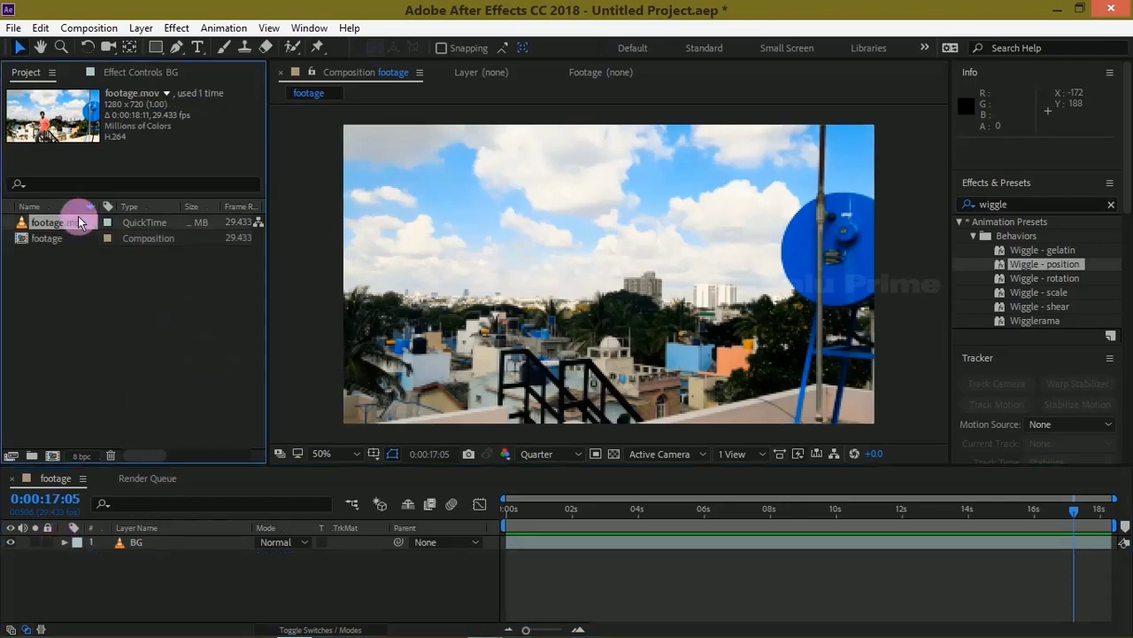
- Add footage.mov again as a layer above BG and set the time to 0:00:07:20
{"action": "left_click_drag", "start_coordinate": [72, 228], "coordinate": [156, 541]}
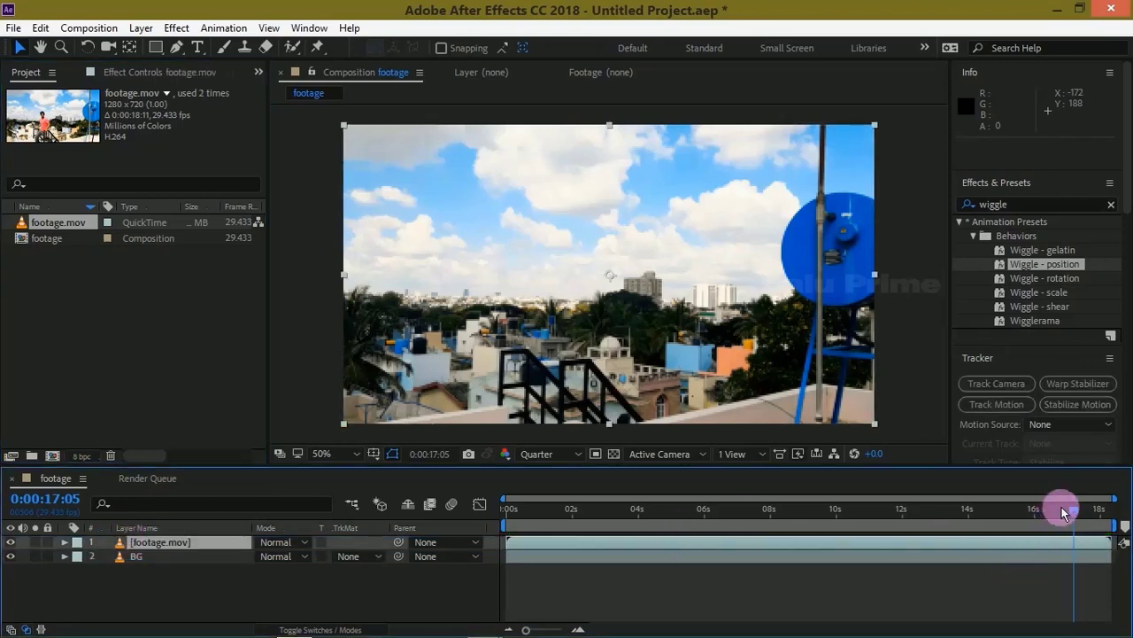
{"action": "left_click_drag", "start_coordinate": [722, 509], "coordinate": [737, 529]}
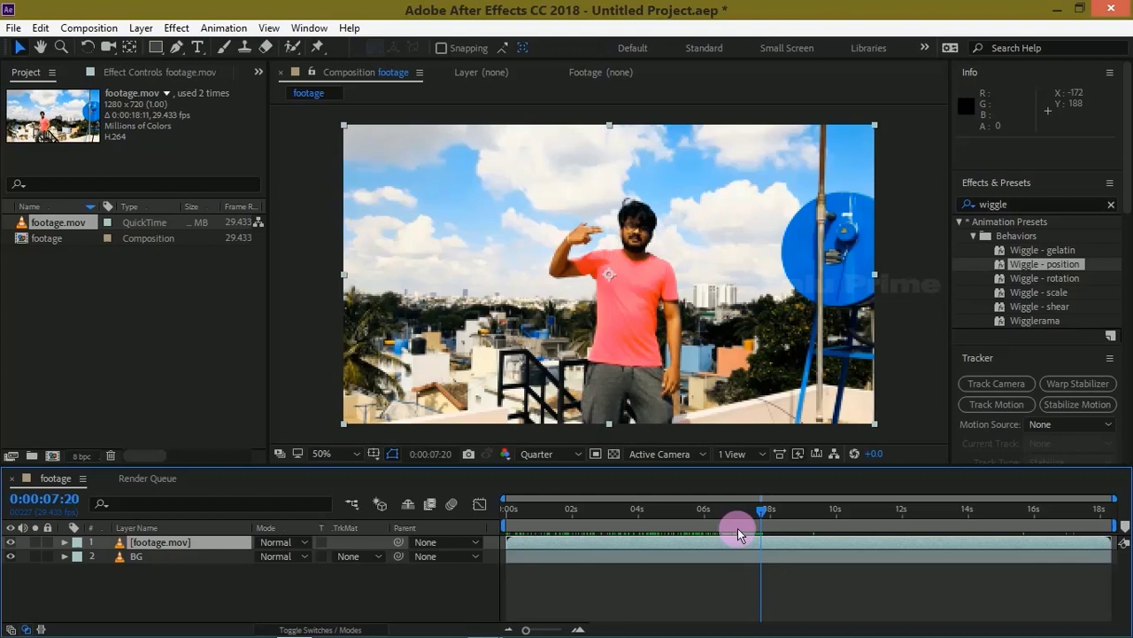
{"action": "key", "text": "Page_Down"}
{"action": "key", "text": "Page_Up"}
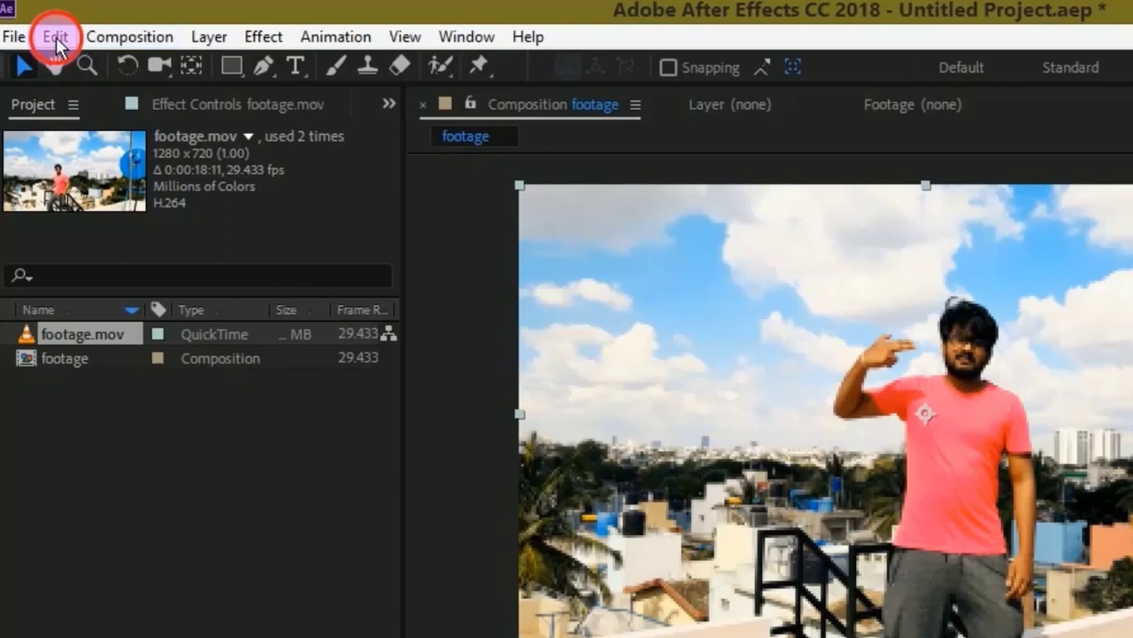
- Split the footage layer at 0:00:07:20 with Edit > Split Layer and rename the top copy Roto
{"action": "left_click", "coordinate": [56, 36]}
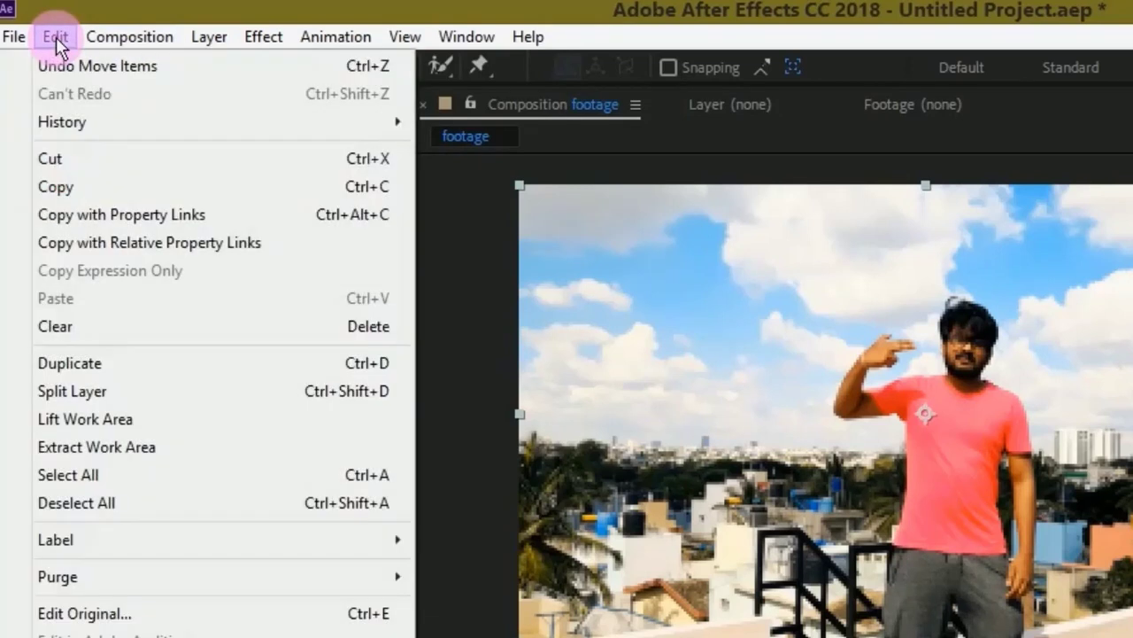
{"action": "left_click", "coordinate": [77, 390]}
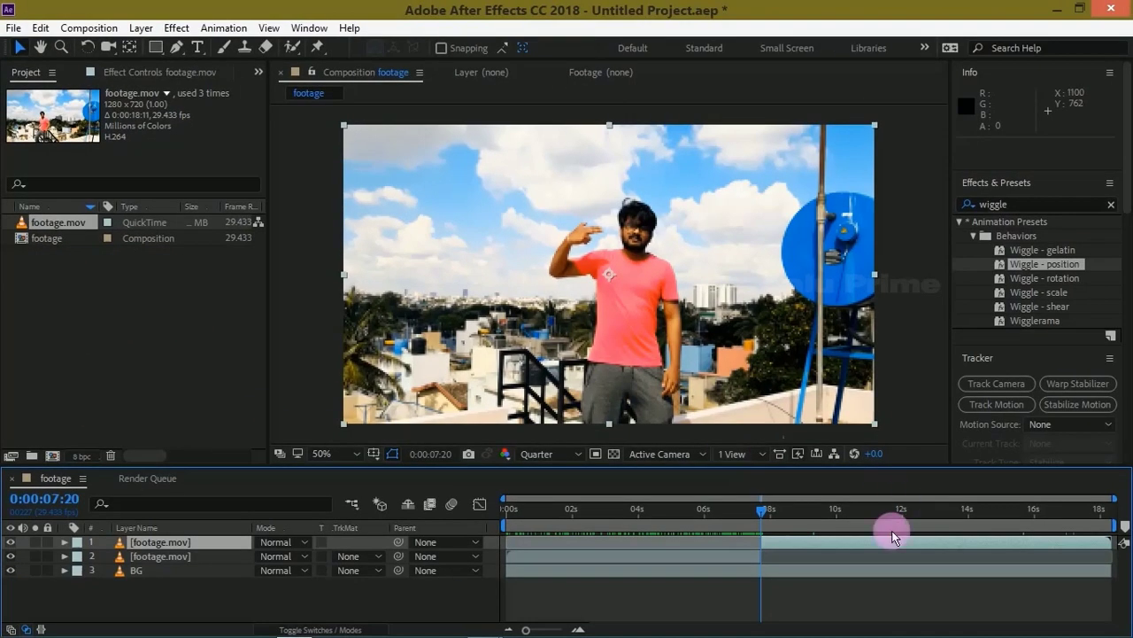
{"action": "left_click", "coordinate": [829, 549]}
{"action": "left_click", "coordinate": [820, 543]}
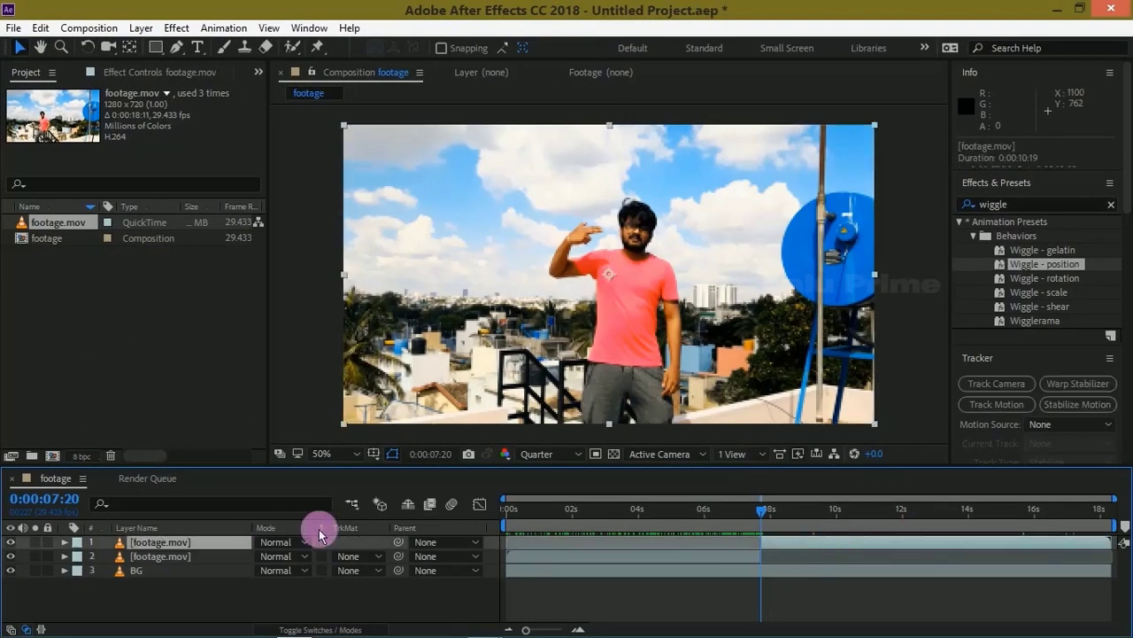
{"action": "right_click", "coordinate": [177, 543]}
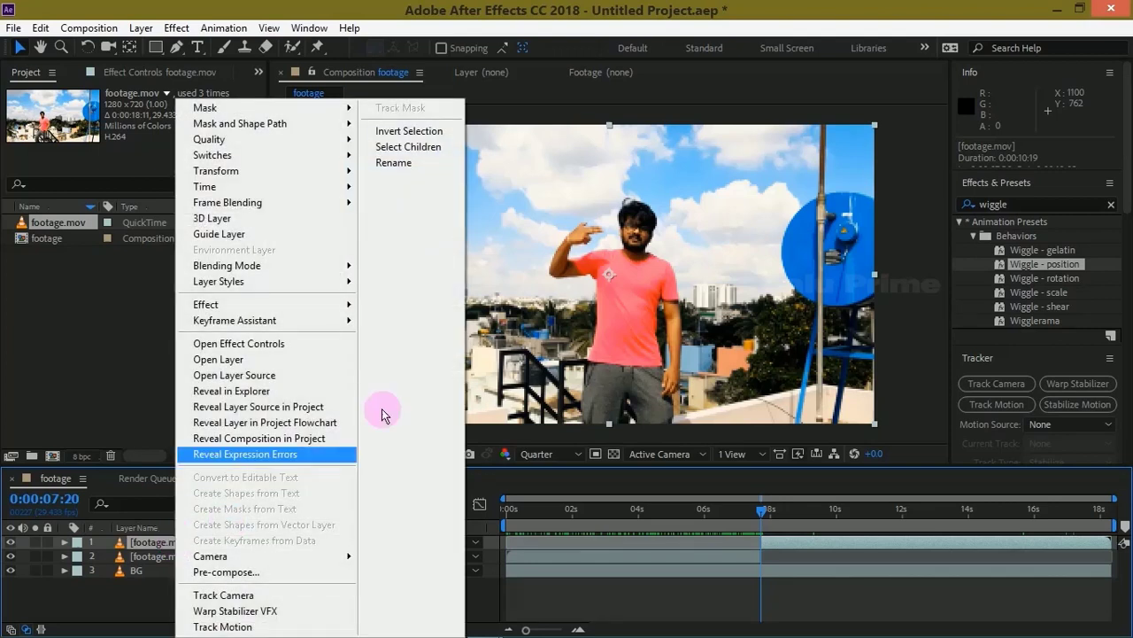
{"action": "left_click", "coordinate": [407, 94]}
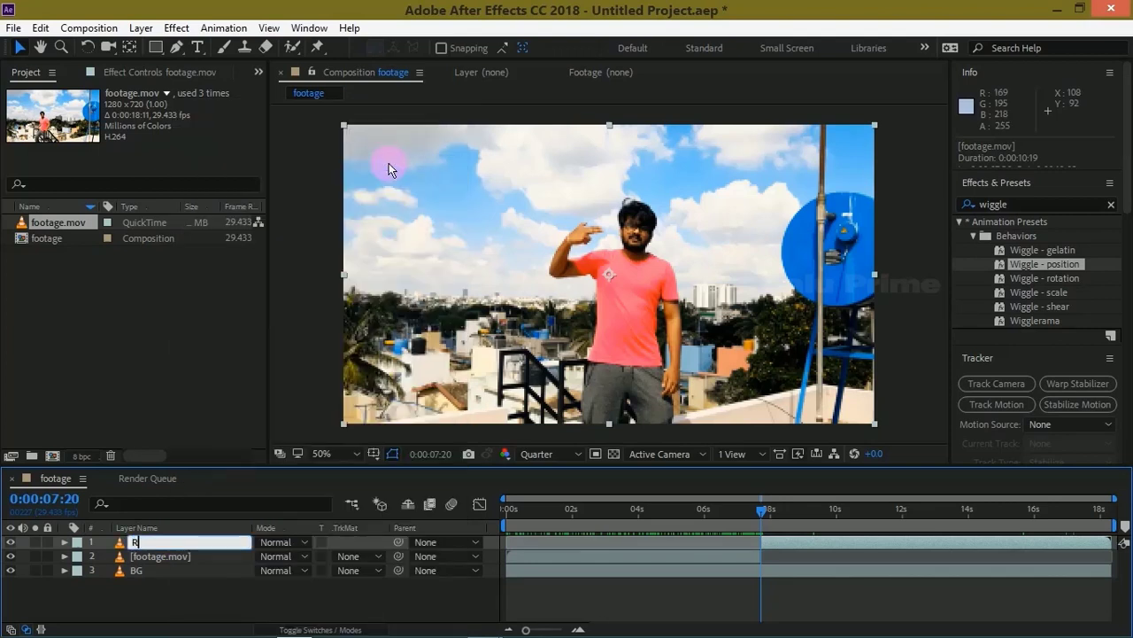
{"action": "key", "text": "Return"}
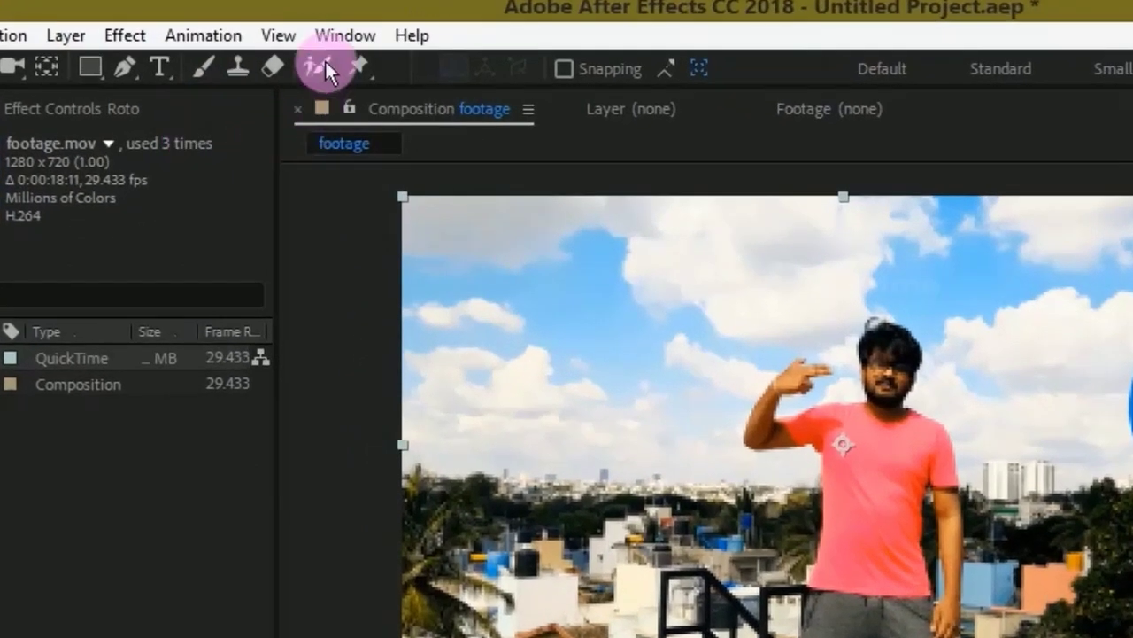
- With the Roto Brush tool, open the Roto layer in its viewer, zoomed in and panned onto the pink shirt
{"action": "left_click", "coordinate": [323, 66]}
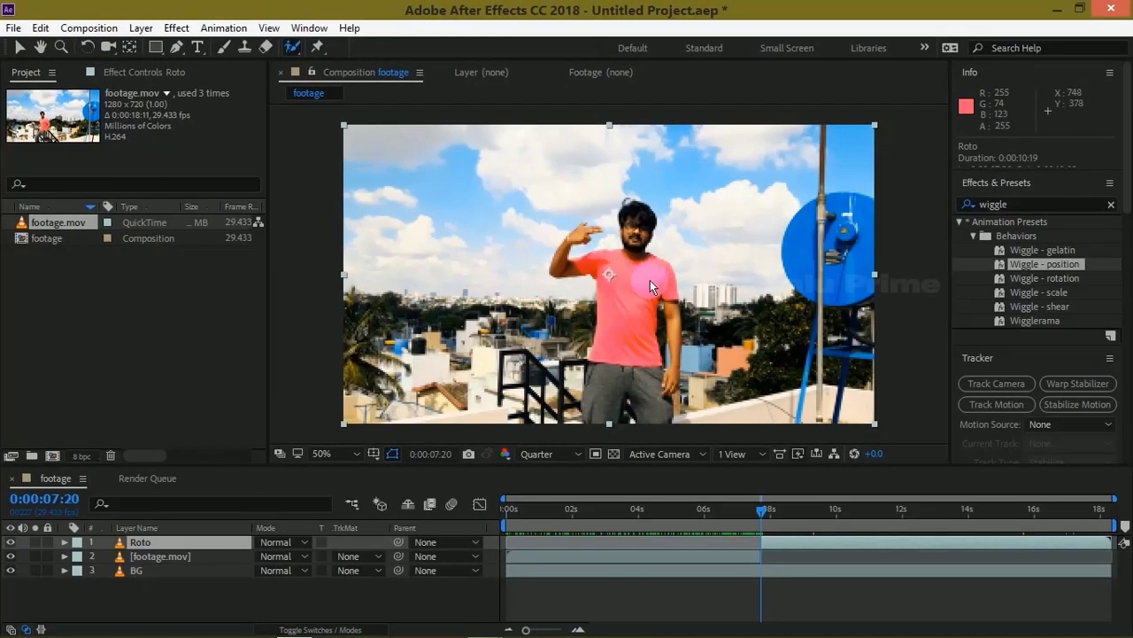
{"action": "double_click", "coordinate": [772, 367]}
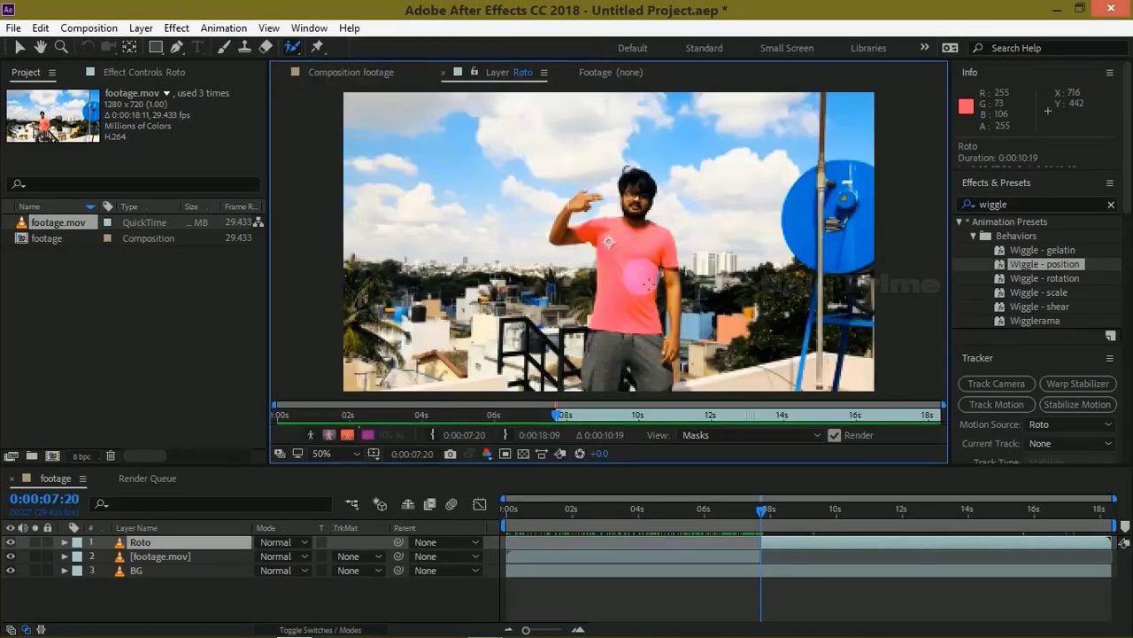
{"action": "scroll", "coordinate": [653, 257], "scroll_direction": "up", "scroll_amount": 2}
{"action": "key", "text": "space"}
{"action": "mouse_move", "coordinate": [655, 255]}
{"action": "left_mouse_down"}
{"action": "mouse_move", "coordinate": [623, 245]}
{"action": "mouse_move", "coordinate": [592, 211]}
{"action": "mouse_move", "coordinate": [595, 287]}
{"action": "mouse_move", "coordinate": [581, 284]}
{"action": "mouse_move", "coordinate": [603, 327]}
{"action": "mouse_move", "coordinate": [589, 253]}
{"action": "left_mouse_up"}
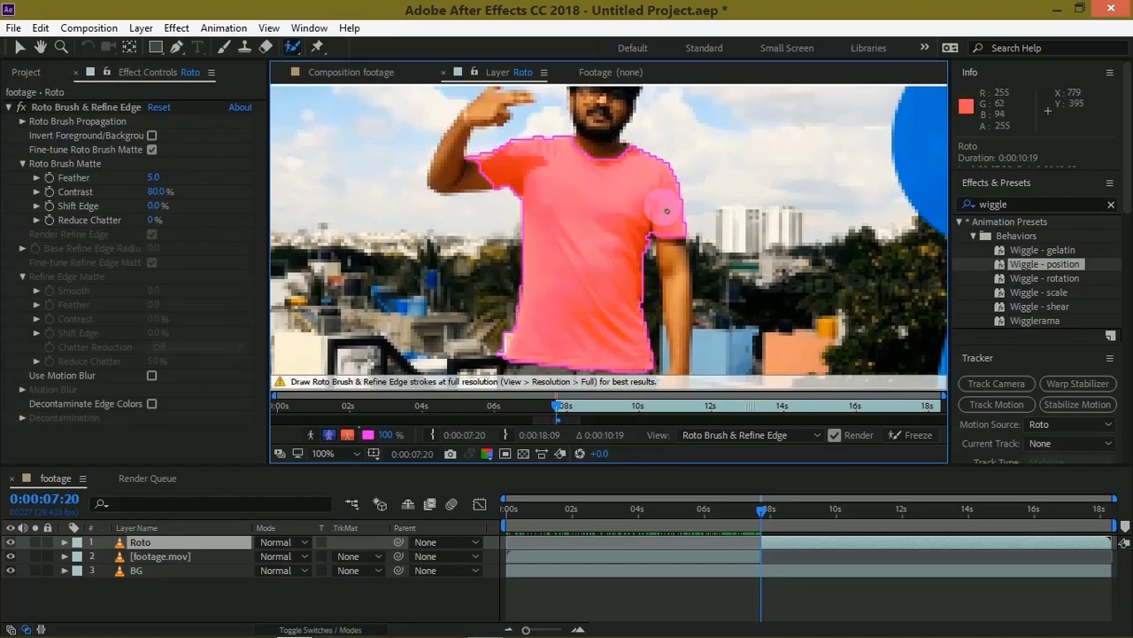
- Set the layer viewer resolution to Full, then advance one frame to propagate the shirt matte
{"action": "left_click", "coordinate": [223, 28]}
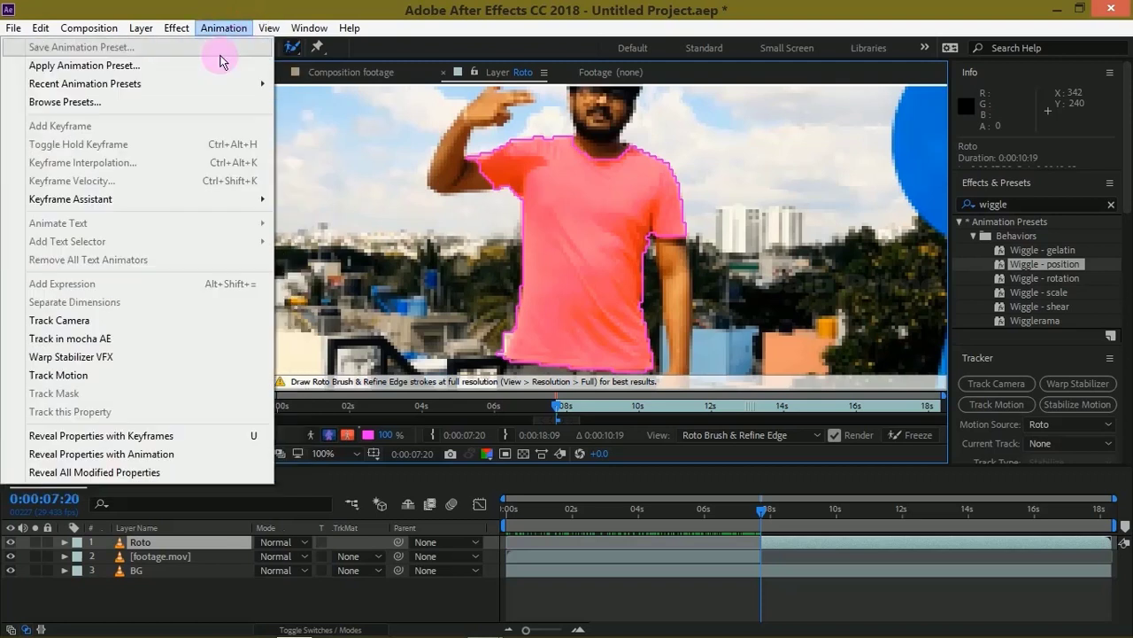
{"action": "left_click", "coordinate": [267, 29]}
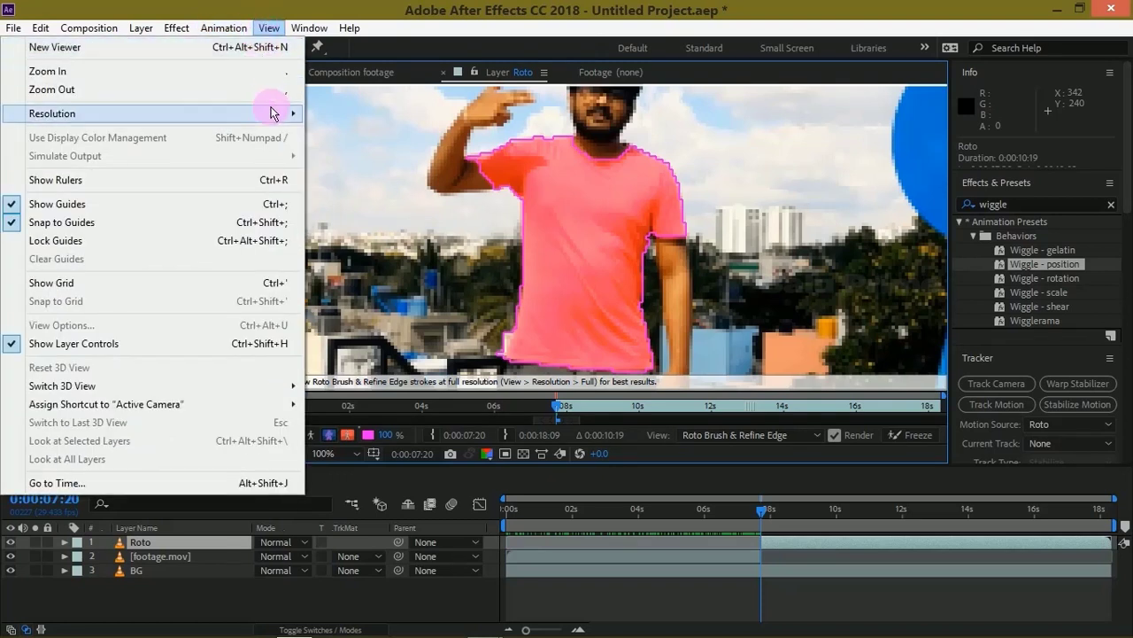
{"action": "left_click", "coordinate": [337, 113]}
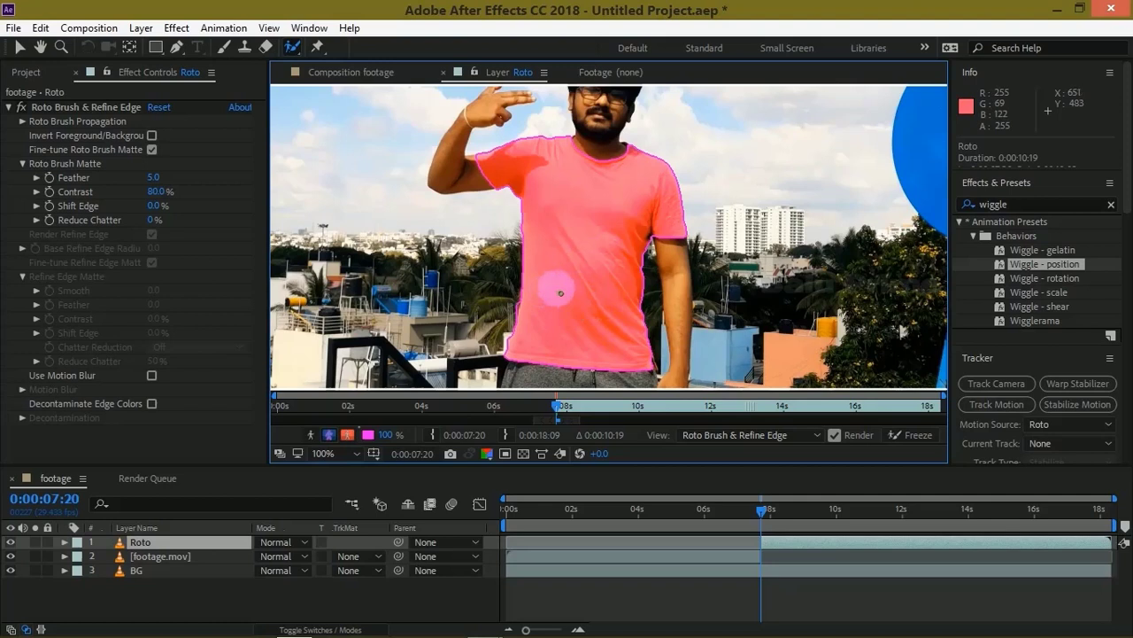
{"action": "key", "text": "Page_Down"}
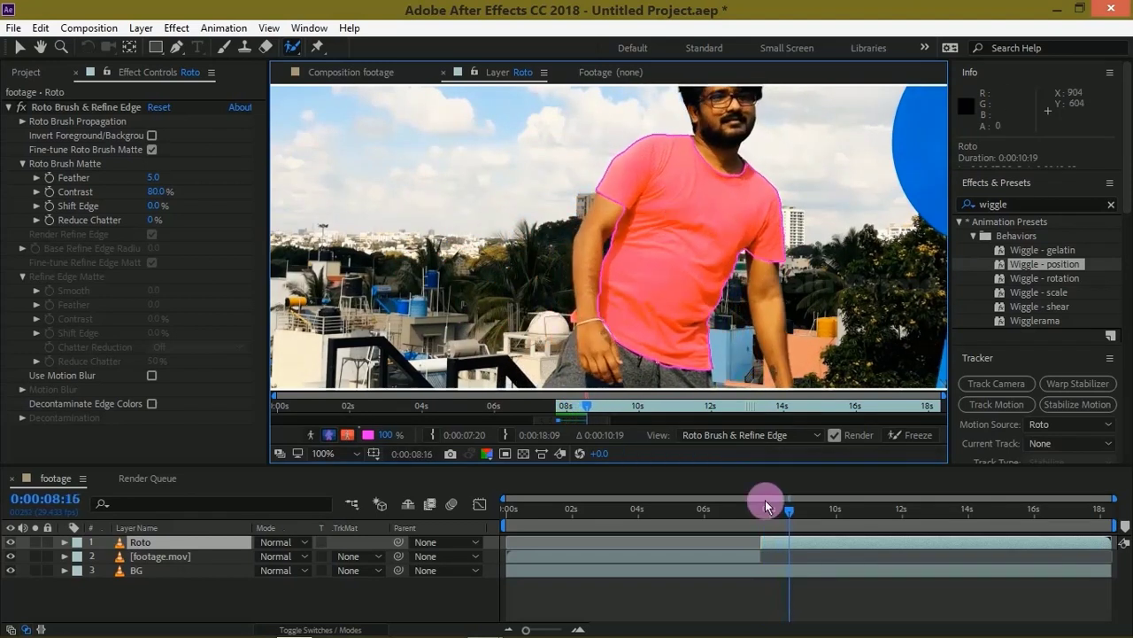
- Paint a corrective Roto Brush stroke over the missed lower shirt at 0:00:09:14 and scrub back to check the matte
{"action": "left_click_drag", "start_coordinate": [663, 240], "coordinate": [663, 323]}
{"action": "left_click_drag", "start_coordinate": [603, 209], "coordinate": [598, 297]}
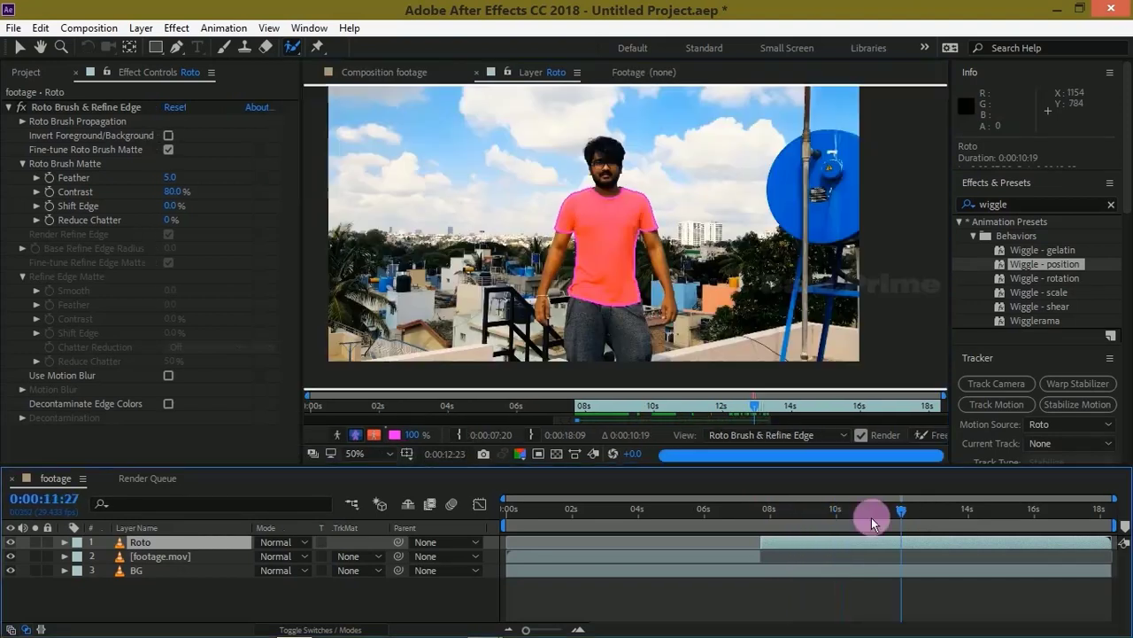
{"action": "left_click_drag", "start_coordinate": [871, 522], "coordinate": [766, 540]}
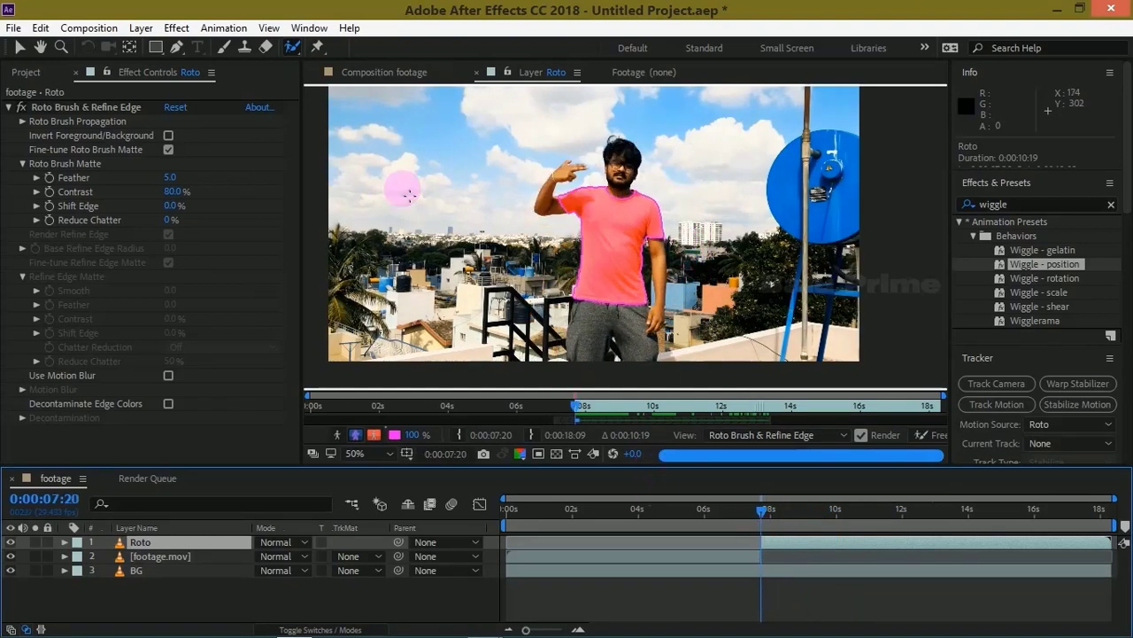
- In the footage composition, hide and re-show BG to check the floating shirt, then rewind to 0:00:00:00
{"action": "left_click", "coordinate": [380, 76]}
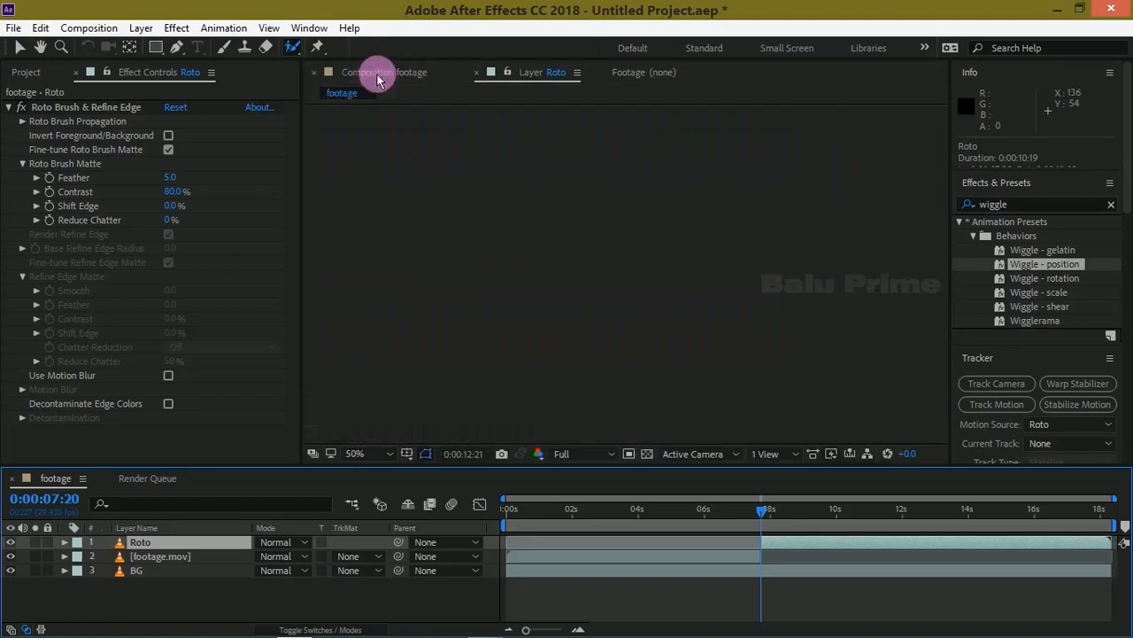
{"action": "left_click", "coordinate": [11, 571]}
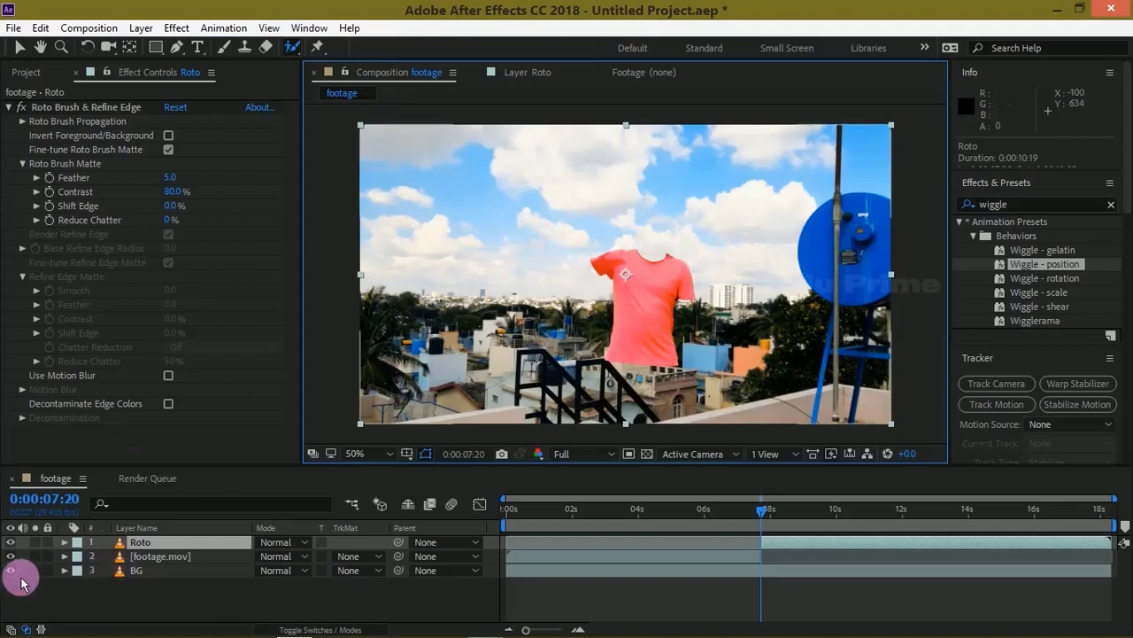
{"action": "left_click", "coordinate": [11, 571]}
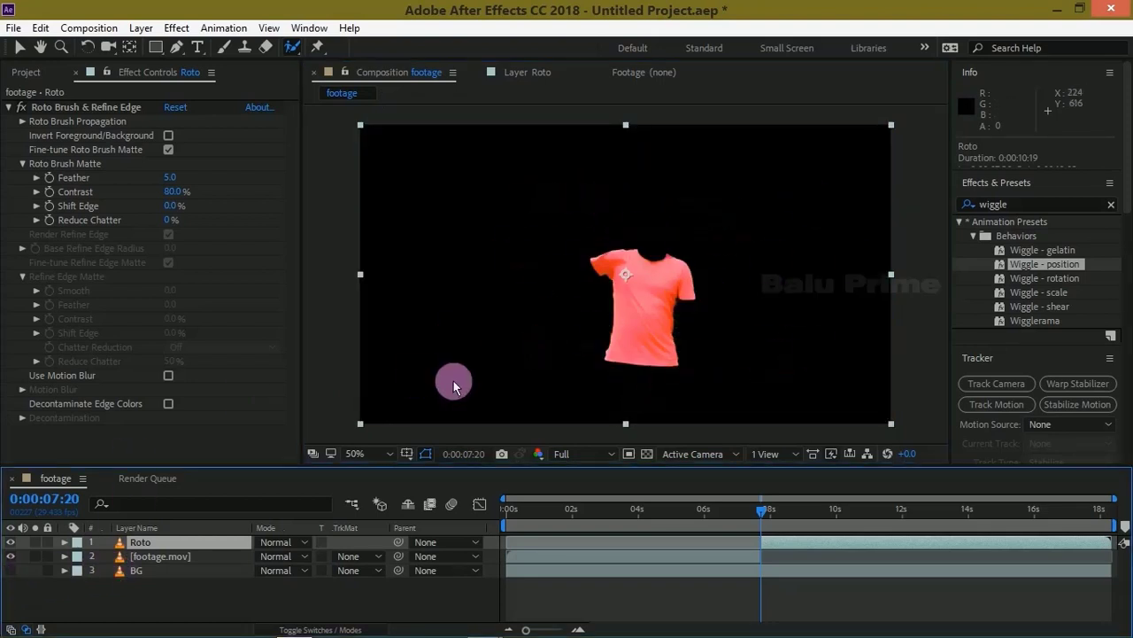
{"action": "left_click", "coordinate": [11, 570]}
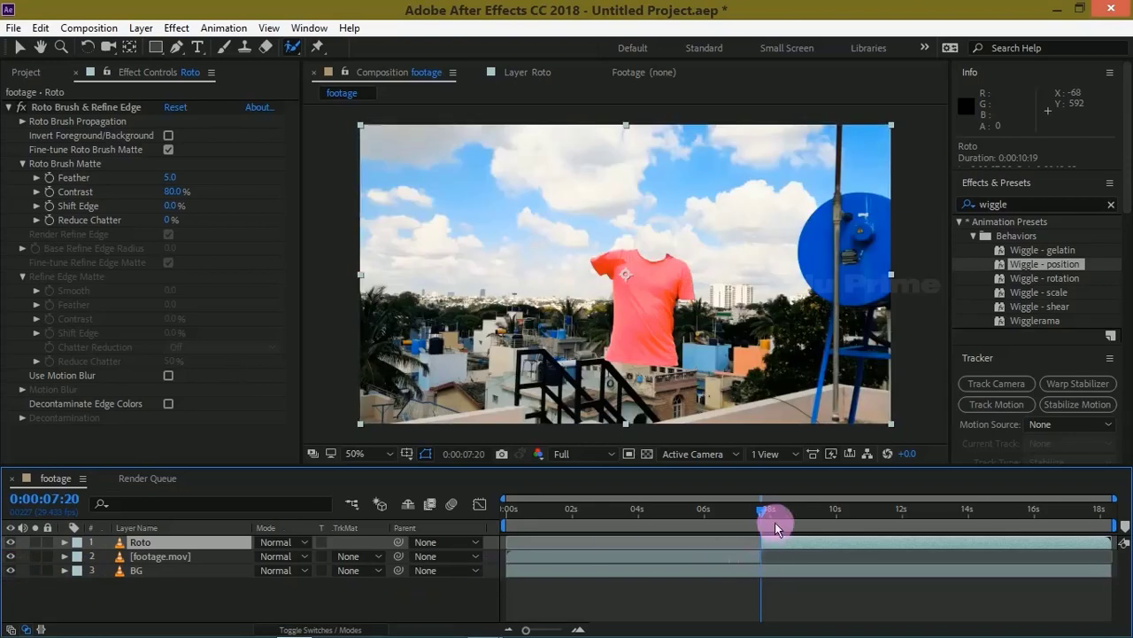
{"action": "left_click_drag", "start_coordinate": [763, 514], "coordinate": [455, 505]}
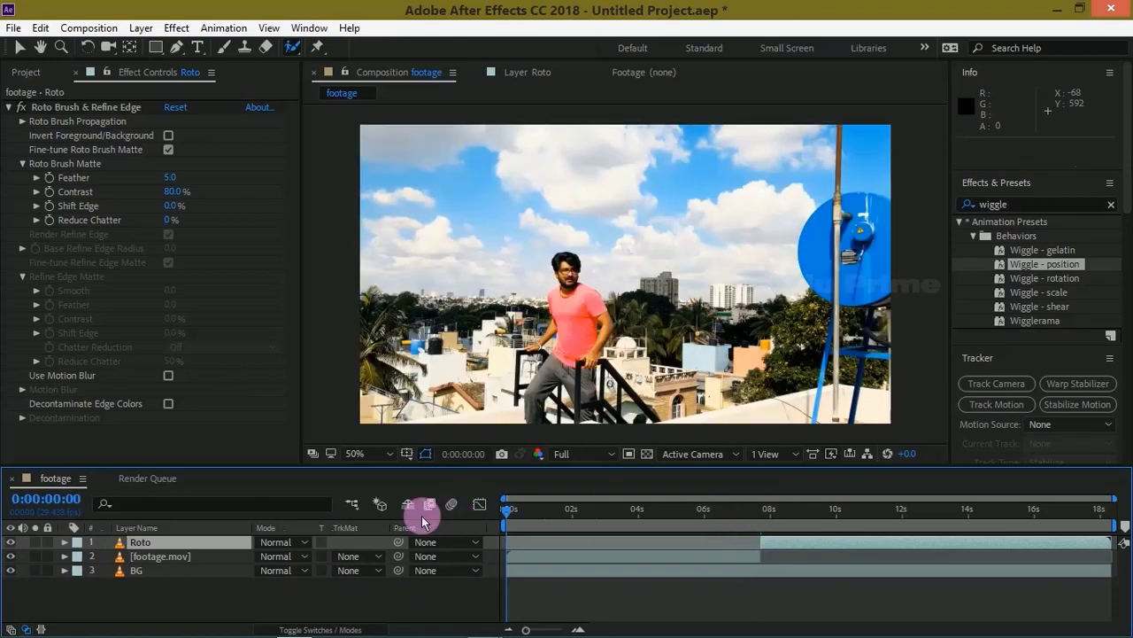